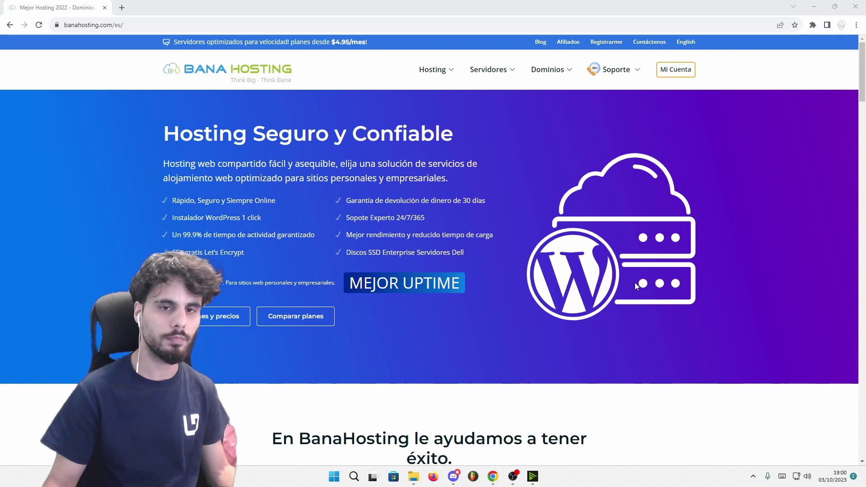
Step: Open the hosting information of the Bana Professional Deluxe Unlimited SSD service and select its two nameservers
{"action": "left_click", "coordinate": [667, 74]}
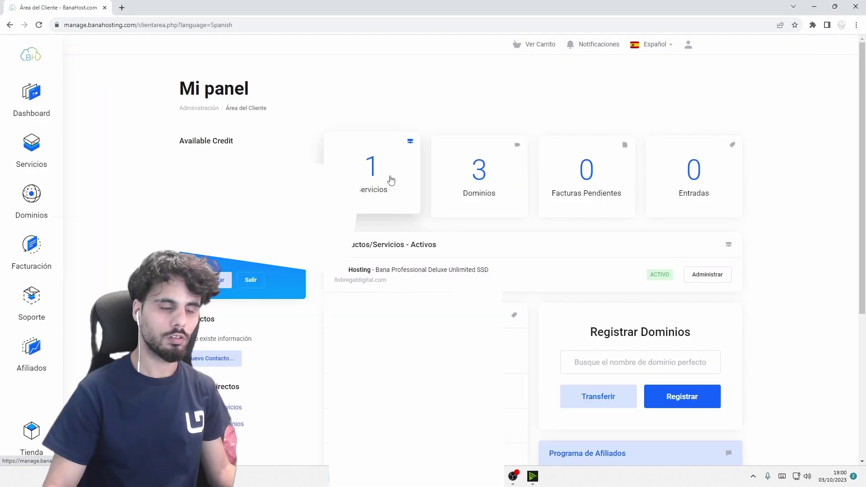
{"action": "left_click", "coordinate": [367, 171]}
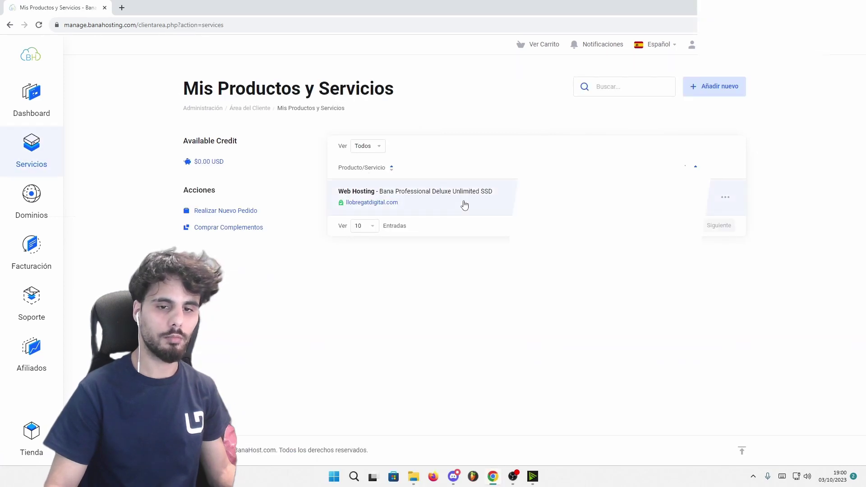
{"action": "left_click", "coordinate": [437, 203]}
{"action": "scroll", "coordinate": [437, 203], "scroll_direction": "down", "scroll_amount": 10}
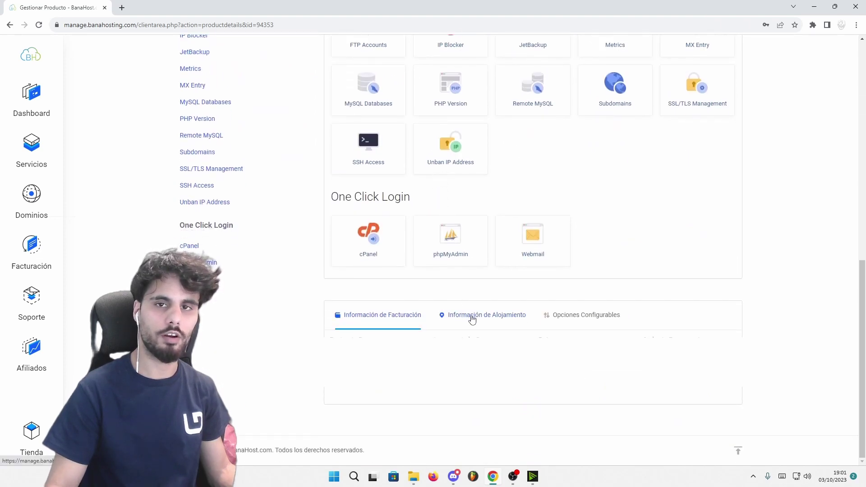
{"action": "left_click", "coordinate": [472, 316]}
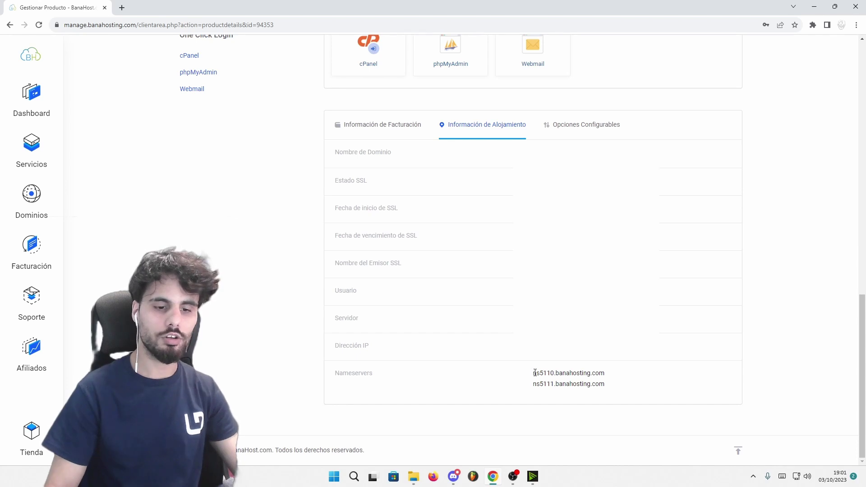
{"action": "left_click_drag", "start_coordinate": [534, 373], "coordinate": [606, 385]}
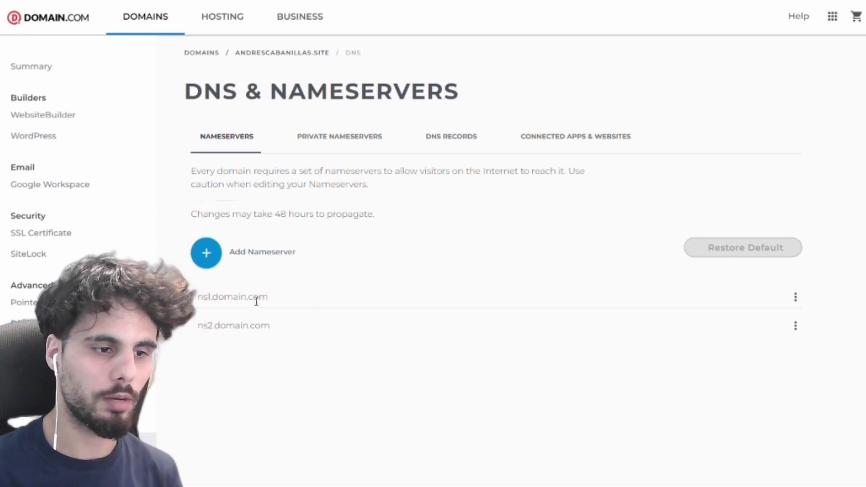
Step: In Domain.com, add the nameservers ns5110.banahosting.com and ns5111.banahosting.com to the domain
{"action": "left_click", "coordinate": [217, 255]}
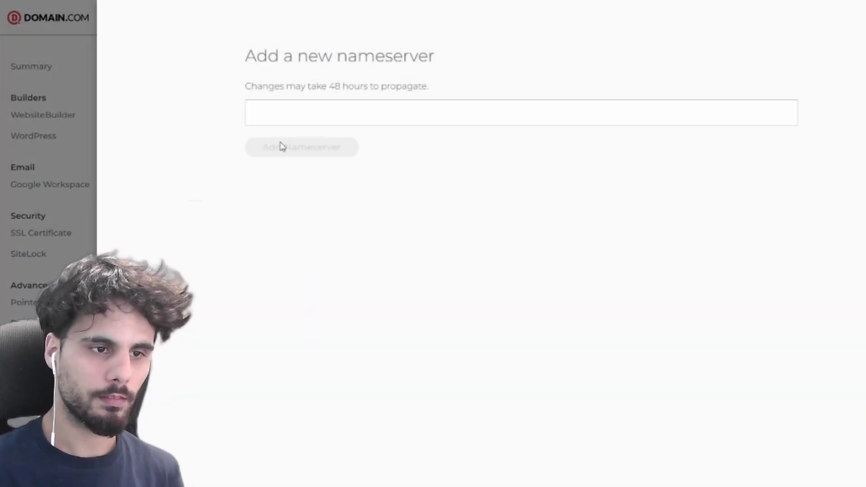
{"action": "type", "text": "ns5110.banahosting.com"}
{"action": "left_click", "coordinate": [315, 152]}
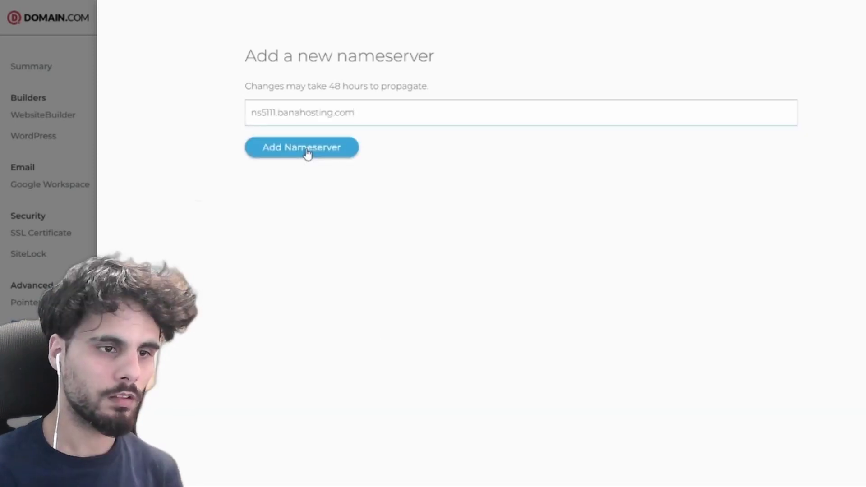
{"action": "left_click", "coordinate": [307, 150]}
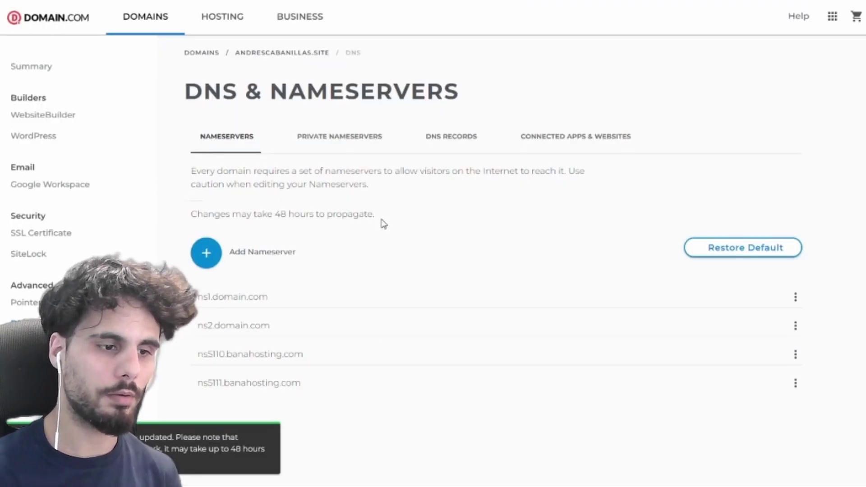
Step: Remove the default nameservers ns1.domain.com and ns2.domain.com from the domain
{"action": "left_click", "coordinate": [794, 299]}
{"action": "left_click", "coordinate": [776, 325]}
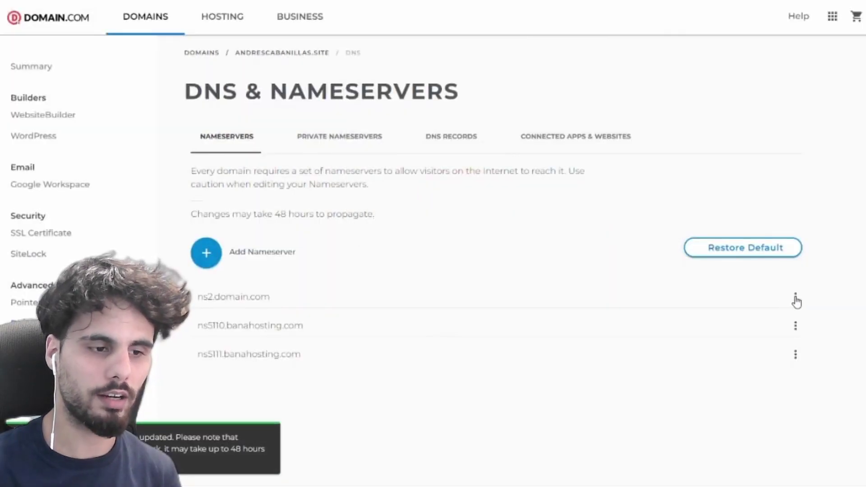
{"action": "left_click", "coordinate": [796, 301]}
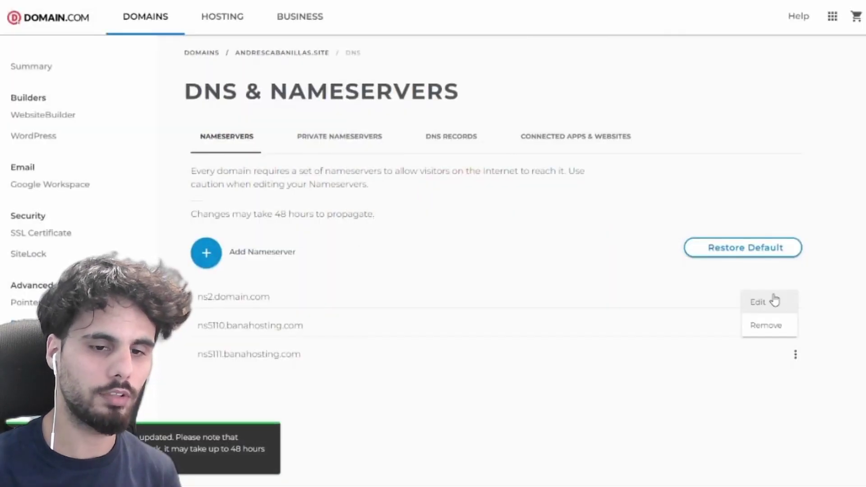
{"action": "left_click", "coordinate": [767, 325]}
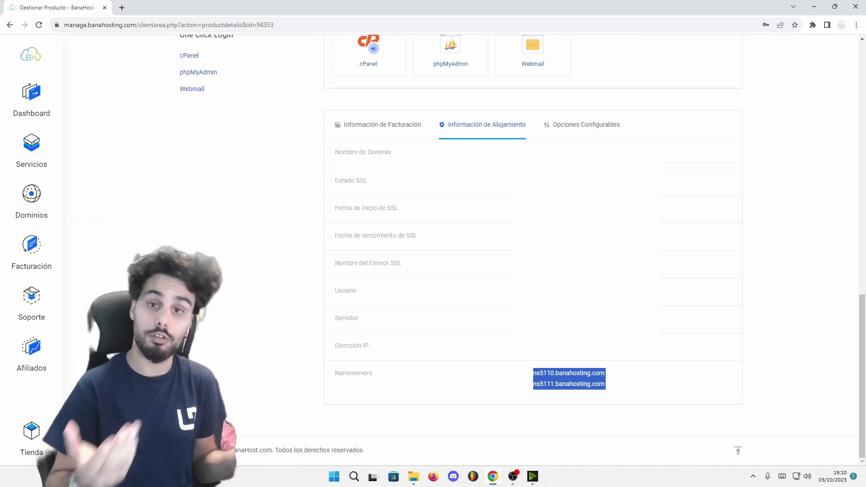
Step: Return to the BanaHosting service, log in to its cPanel and open the list of domains
{"action": "scroll", "coordinate": [533, 248], "scroll_direction": "up", "scroll_amount": 8}
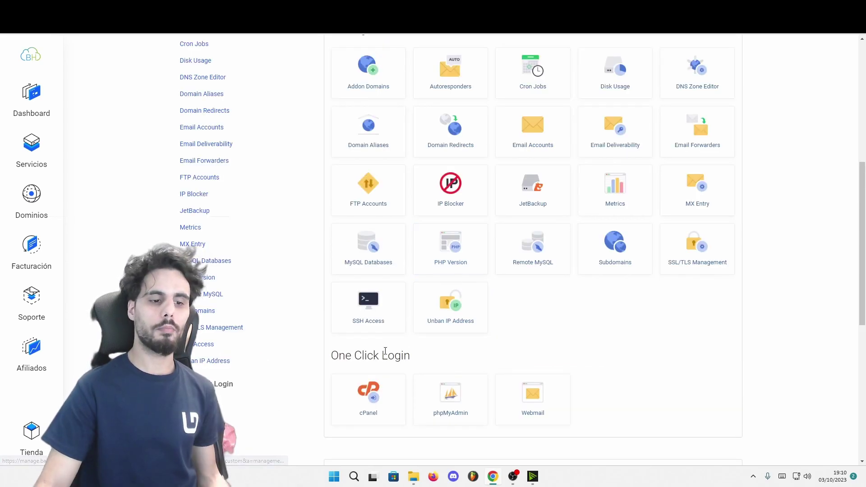
{"action": "left_click", "coordinate": [374, 402]}
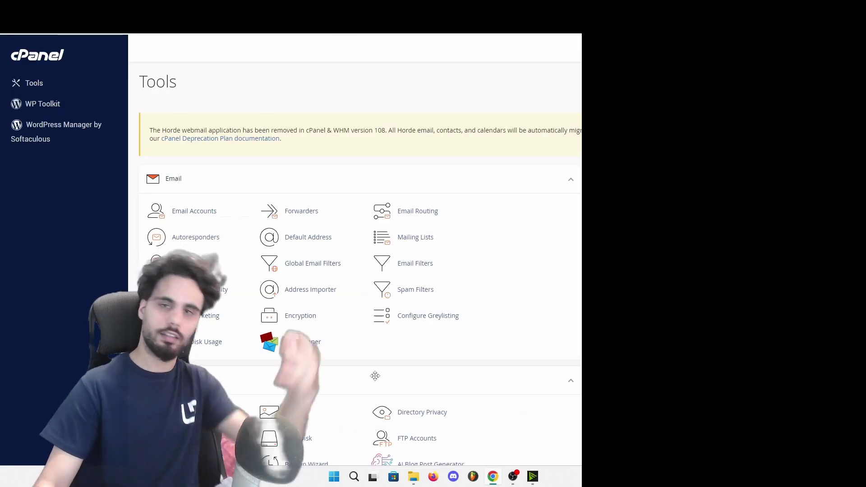
{"action": "scroll", "coordinate": [402, 204], "scroll_direction": "down", "scroll_amount": 10}
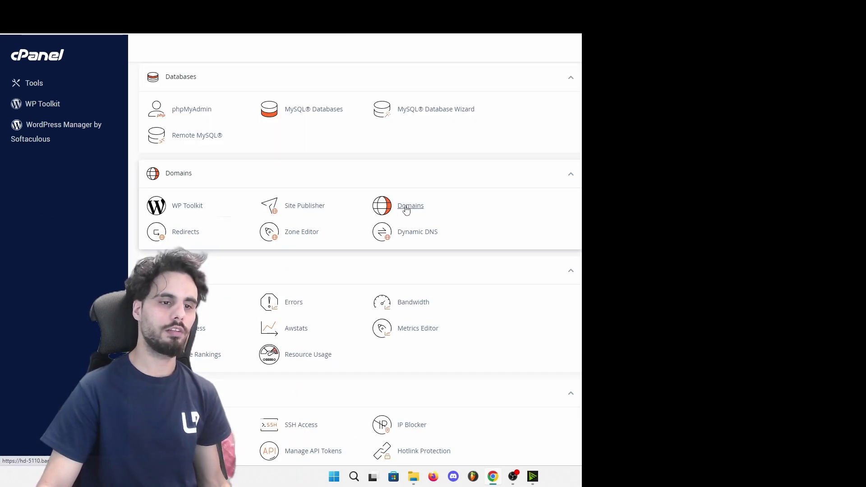
{"action": "left_click", "coordinate": [406, 209]}
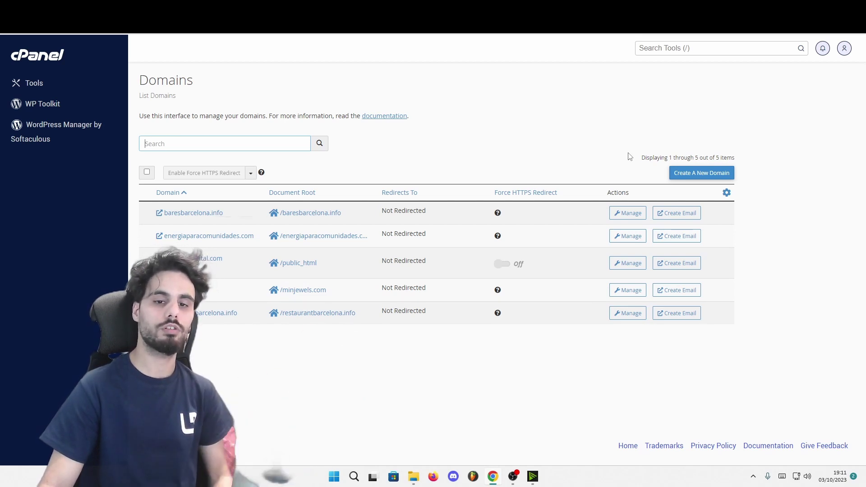
Step: Create a new domain for the personal .site address with its own document root instead of the shared one
{"action": "left_click", "coordinate": [686, 174]}
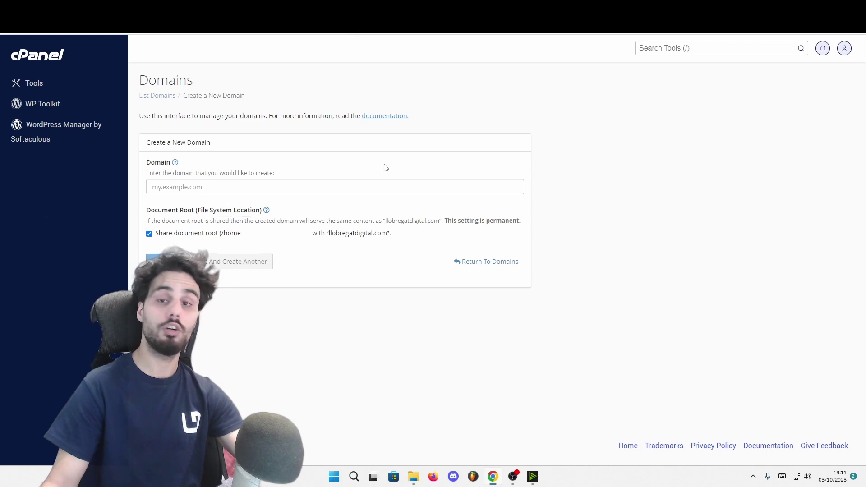
{"action": "type", "text": "andrescabanillas.site"}
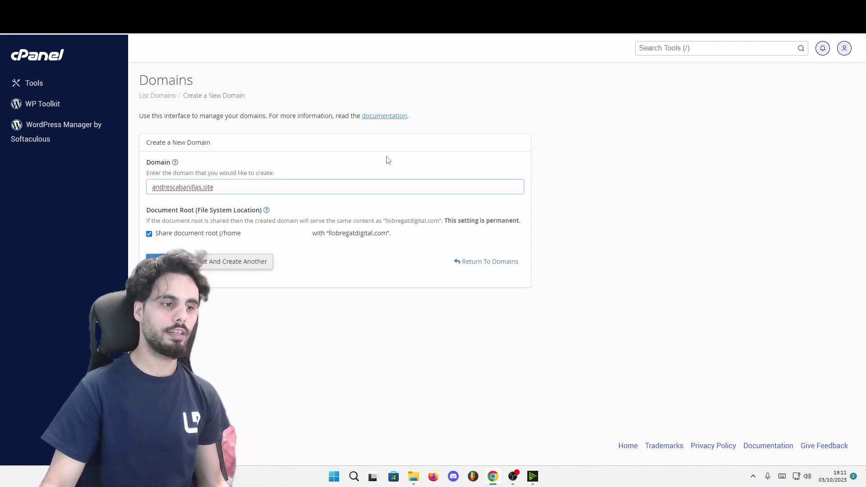
{"action": "left_click", "coordinate": [210, 243]}
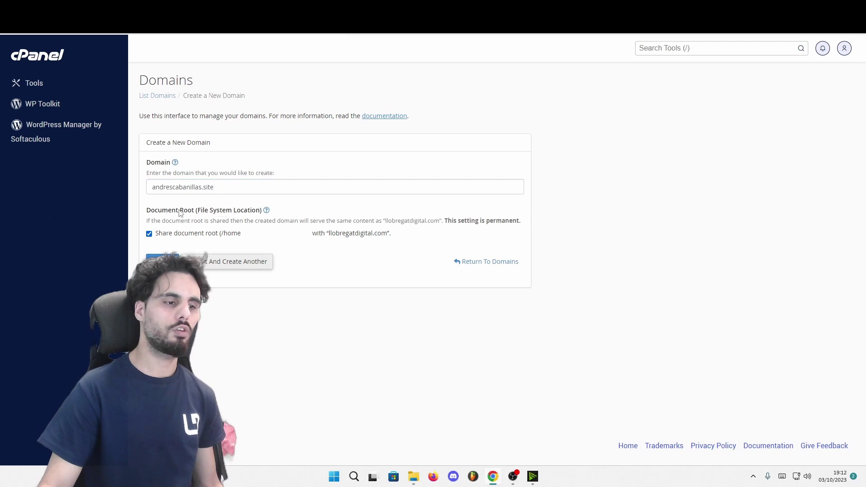
{"action": "left_click", "coordinate": [150, 235]}
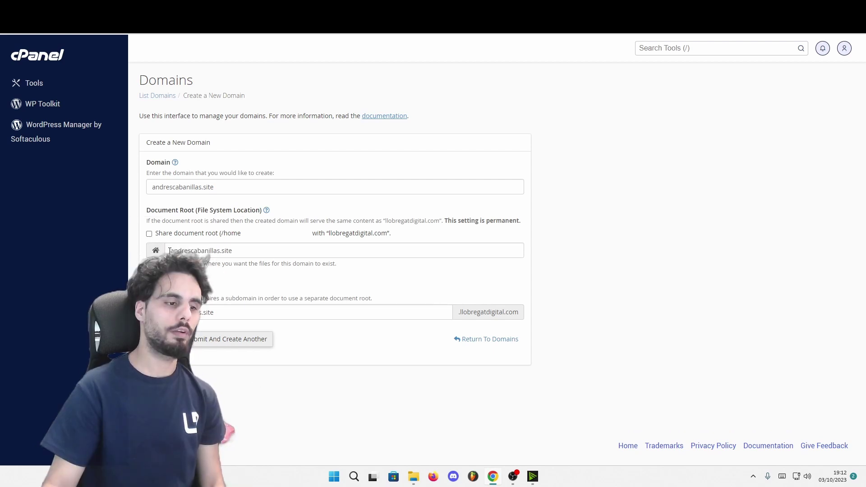
{"action": "left_click_drag", "start_coordinate": [170, 251], "coordinate": [188, 251]}
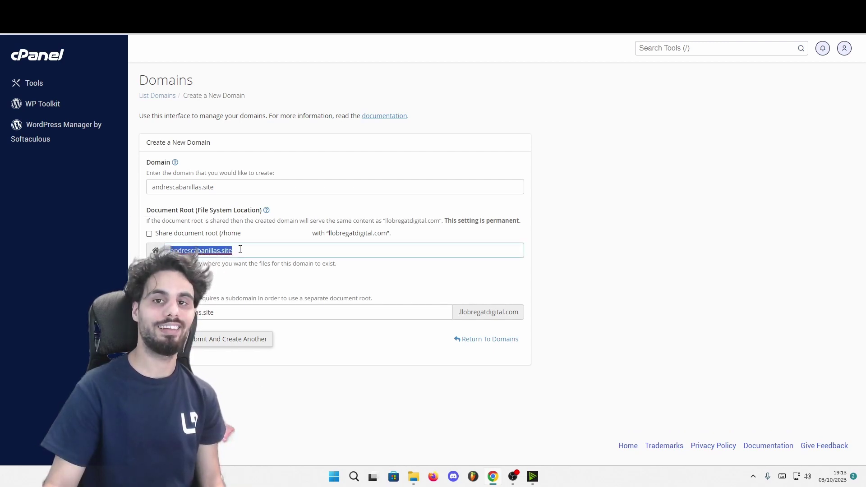
{"action": "left_click_drag", "start_coordinate": [152, 312], "coordinate": [232, 309]}
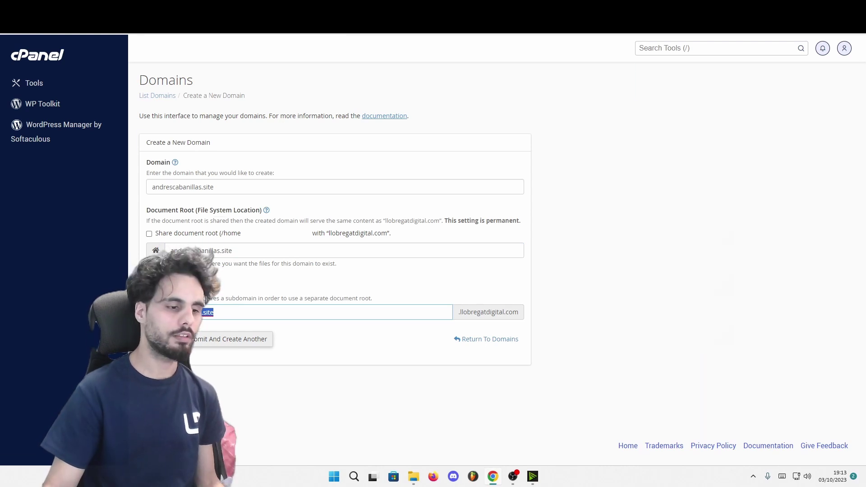
{"action": "key", "text": "Return"}
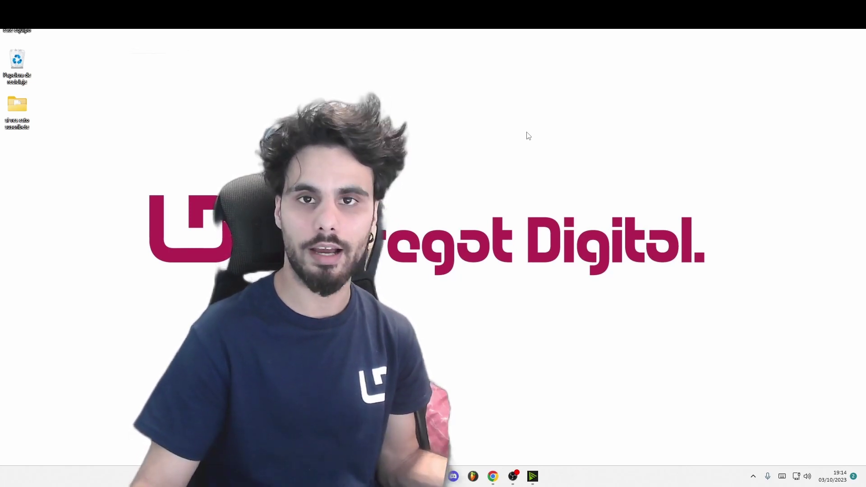
Step: Switch back to cPanel and start a new WordPress installation in WordPress Manager by Softaculous
{"action": "key", "text": "alt+Tab"}
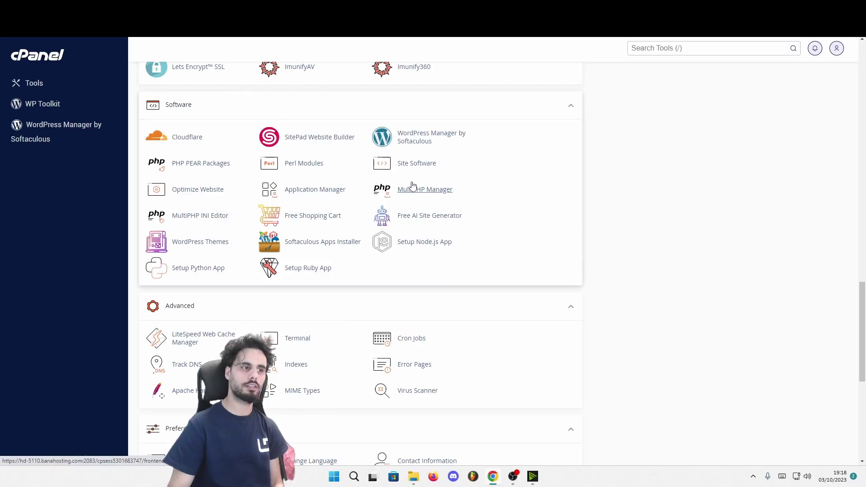
{"action": "left_click", "coordinate": [411, 144]}
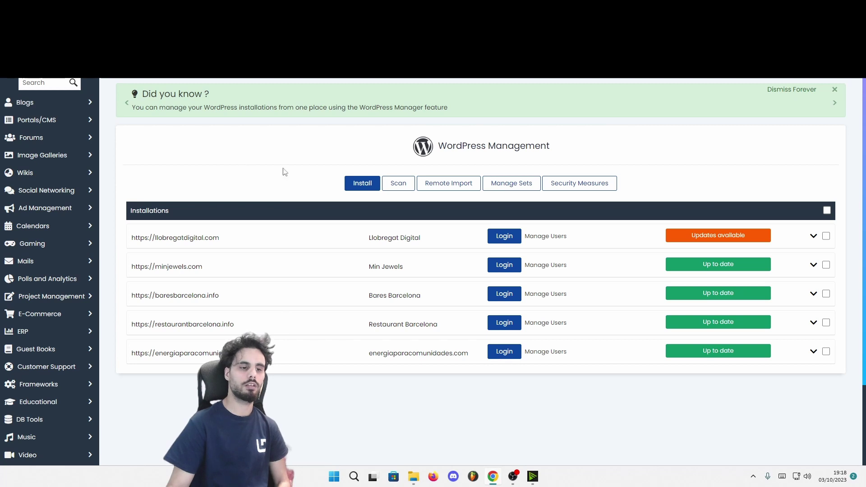
{"action": "left_click", "coordinate": [360, 186]}
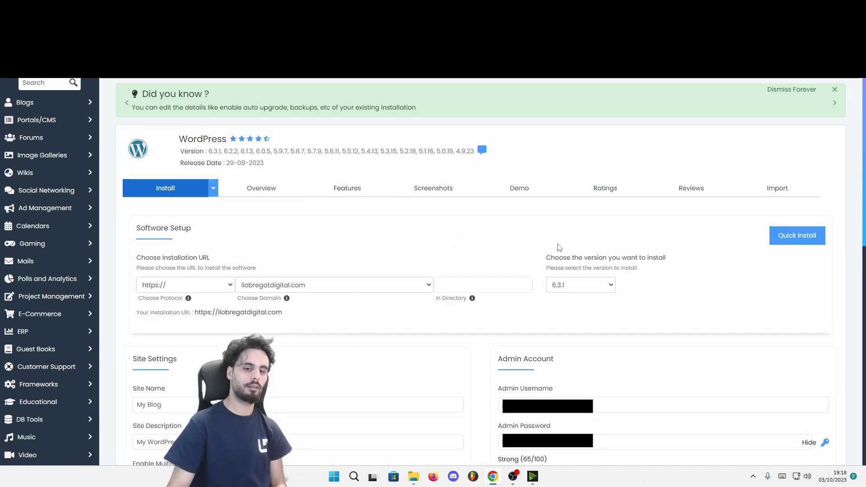
Step: Keep WordPress version 6.3.1 and choose the new personal .site domain for the installation URL
{"action": "left_click", "coordinate": [580, 285]}
{"action": "left_click", "coordinate": [469, 276]}
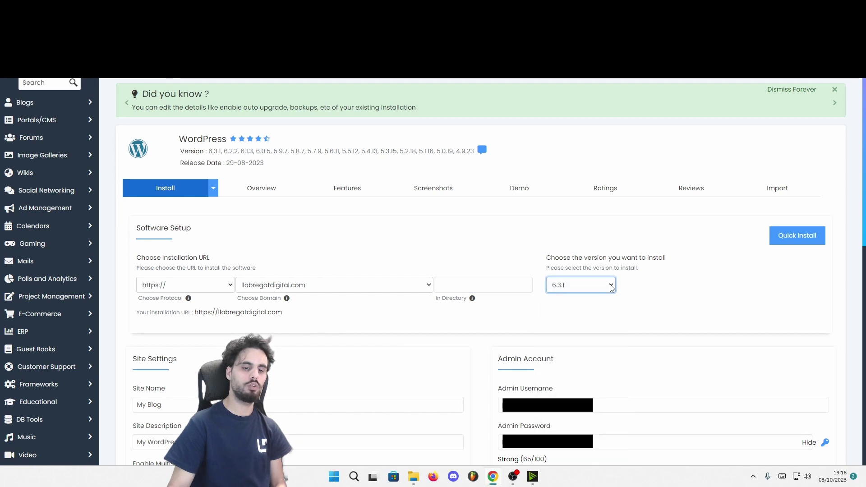
{"action": "left_click", "coordinate": [469, 283]}
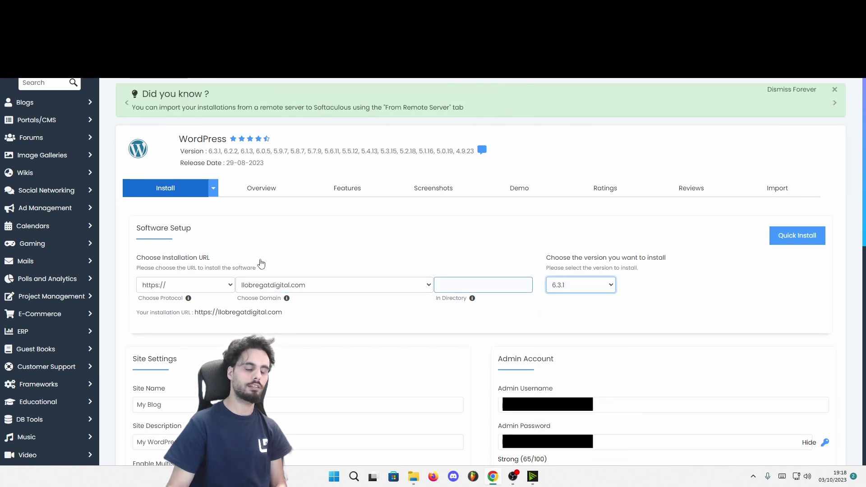
{"action": "left_click", "coordinate": [427, 286]}
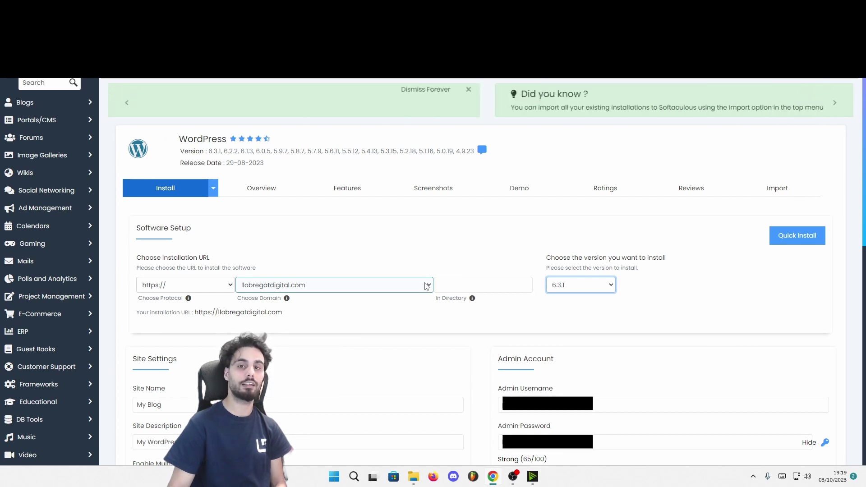
{"action": "left_click", "coordinate": [427, 286]}
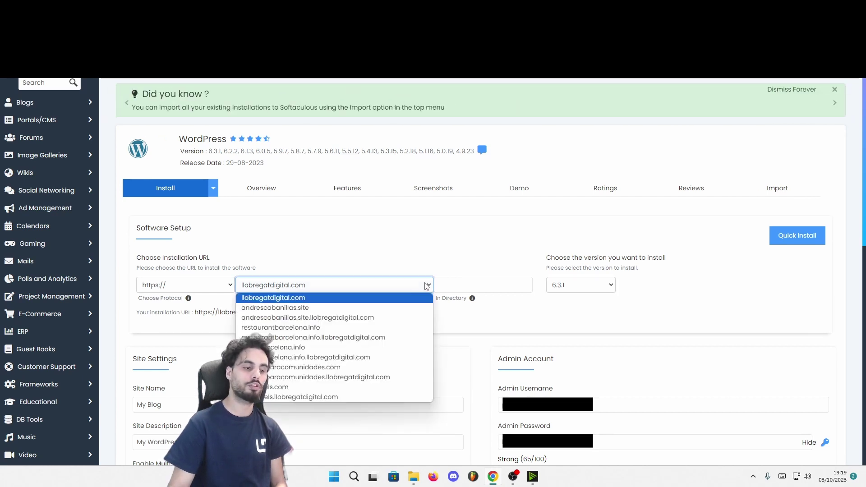
{"action": "left_click", "coordinate": [277, 311]}
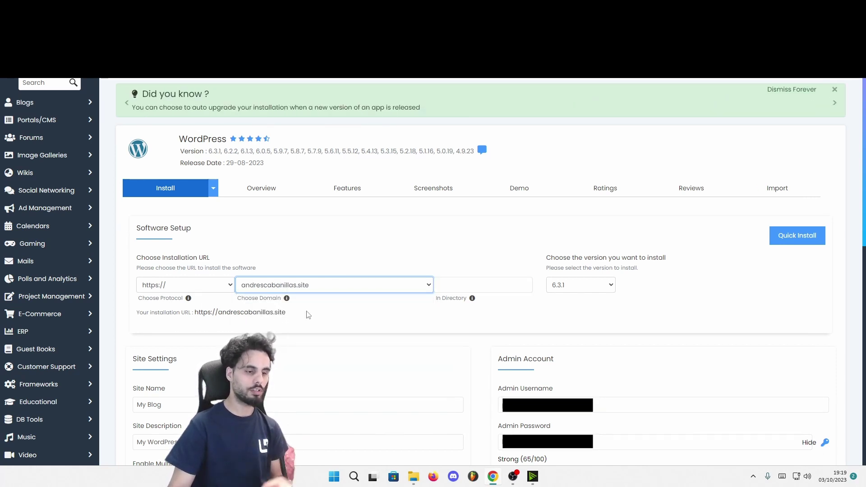
Step: Leave the installation directory blank and examine the SSL certificate notice under the protocol setting
{"action": "scroll", "coordinate": [406, 251], "scroll_direction": "down", "scroll_amount": 1}
{"action": "left_click", "coordinate": [456, 242]}
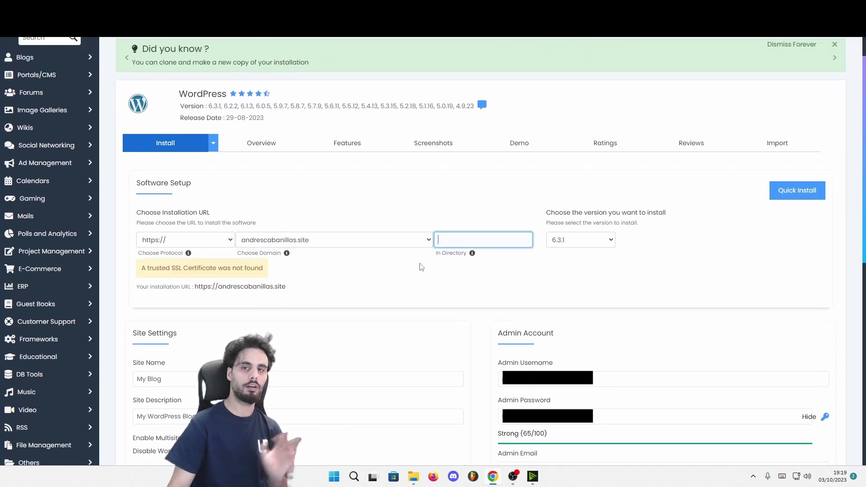
{"action": "key", "text": "shift+Tab"}
{"action": "key", "text": "shift+Tab"}
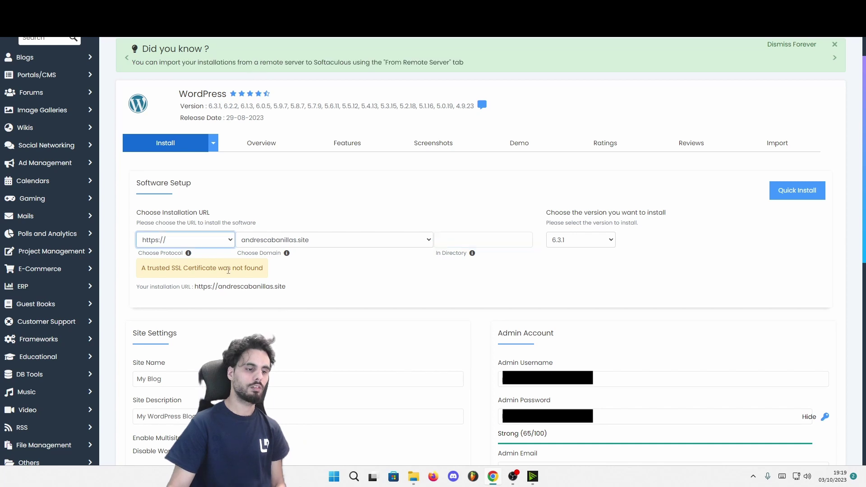
{"action": "left_click", "coordinate": [228, 271]}
{"action": "left_click_drag", "start_coordinate": [141, 268], "coordinate": [274, 271]}
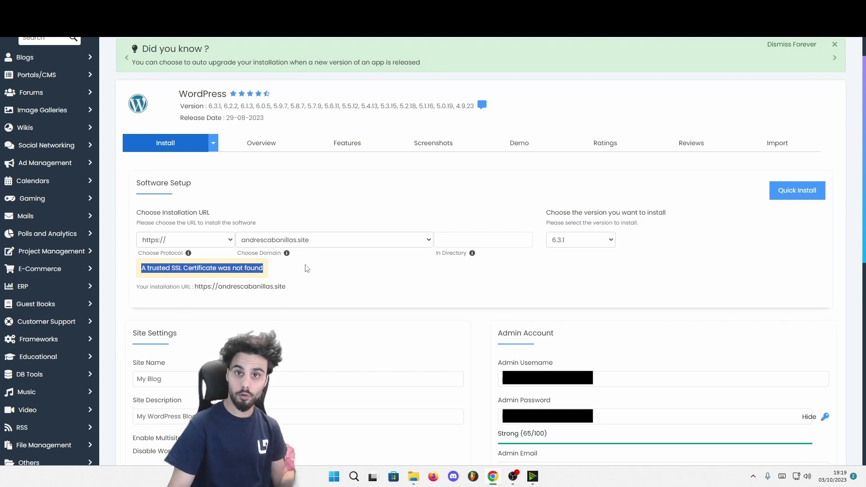
Step: Set the site name to the owner's full name followed by "Porfolio" and the site description to "Bienvenidos a mi porfolio"
{"action": "scroll", "coordinate": [307, 269], "scroll_direction": "down", "scroll_amount": 5}
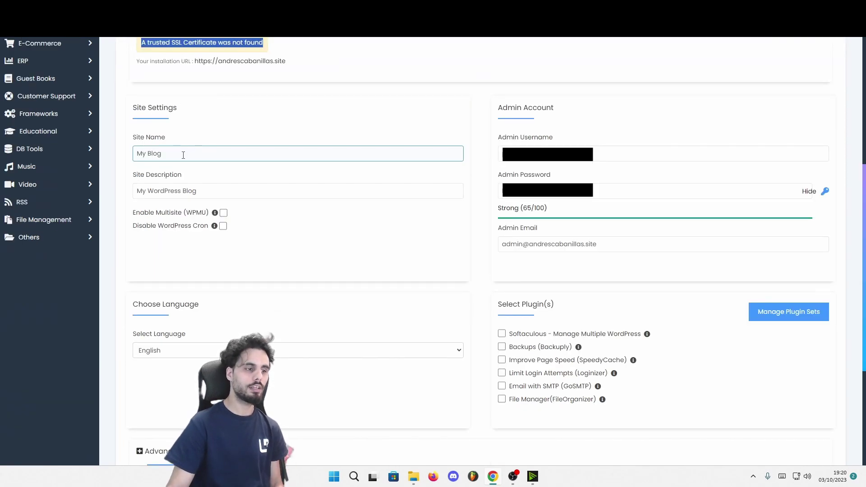
{"action": "triple_click", "coordinate": [183, 155]}
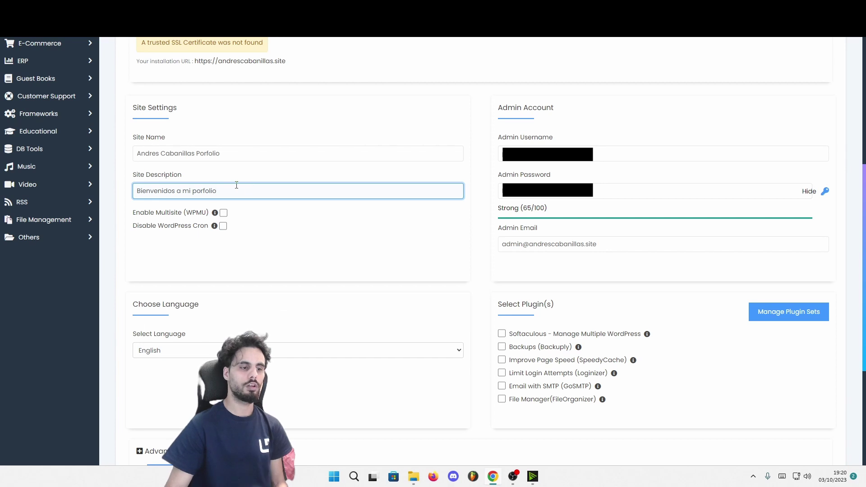
Step: Fill in the admin username and a strong admin password for the WordPress account, keeping the suggested admin email
{"action": "left_click", "coordinate": [540, 149]}
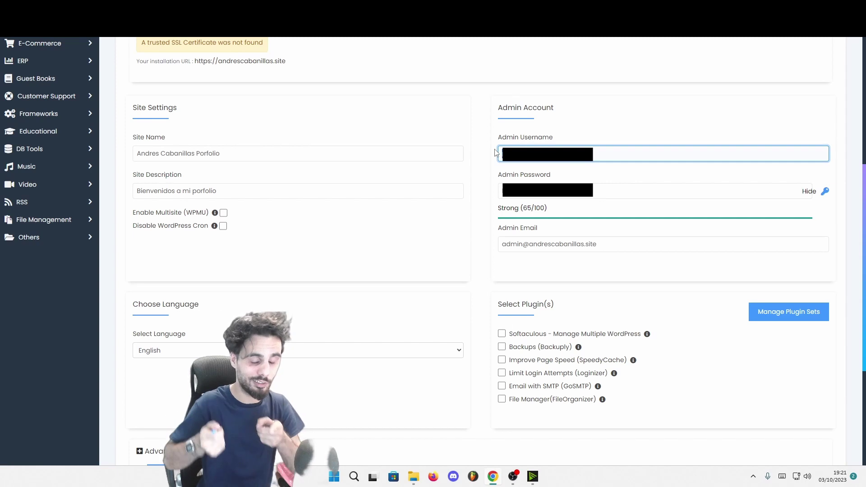
{"action": "key", "text": "Tab"}
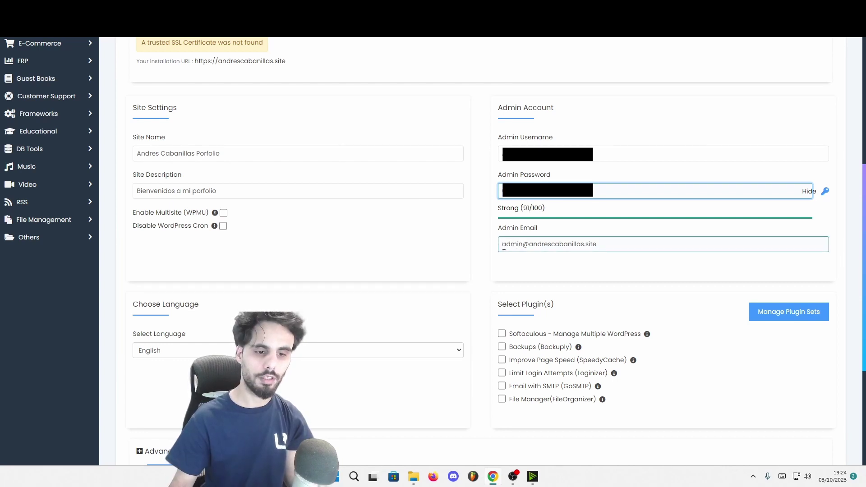
{"action": "left_click_drag", "start_coordinate": [504, 247], "coordinate": [622, 257]}
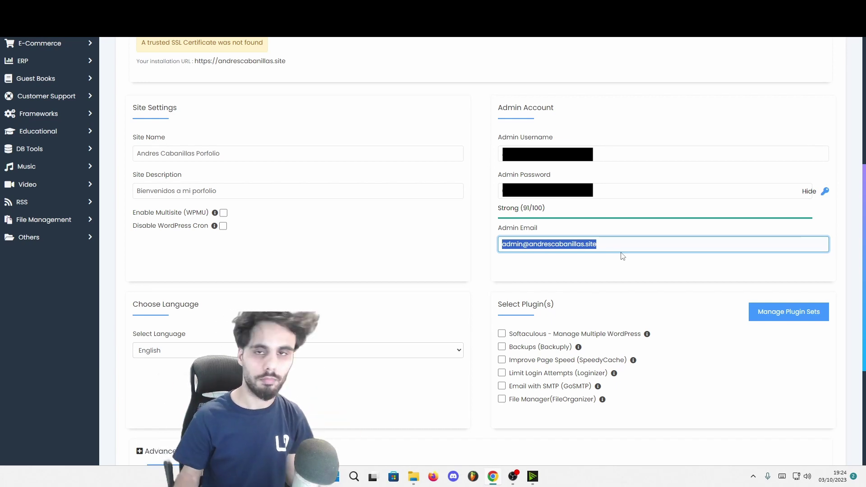
Step: Set the WordPress installation language to Spanish
{"action": "scroll", "coordinate": [623, 256], "scroll_direction": "down", "scroll_amount": 3}
{"action": "left_click", "coordinate": [399, 215]}
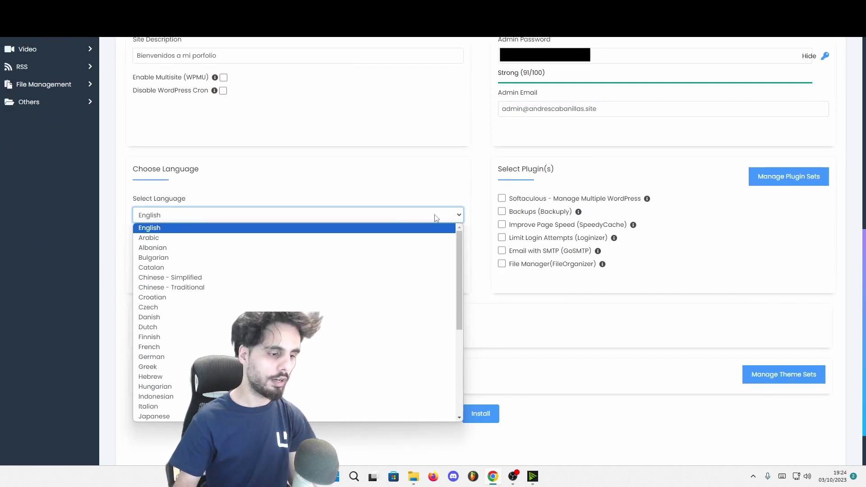
{"action": "type", "text": "spanish"}
{"action": "key", "text": "Return"}
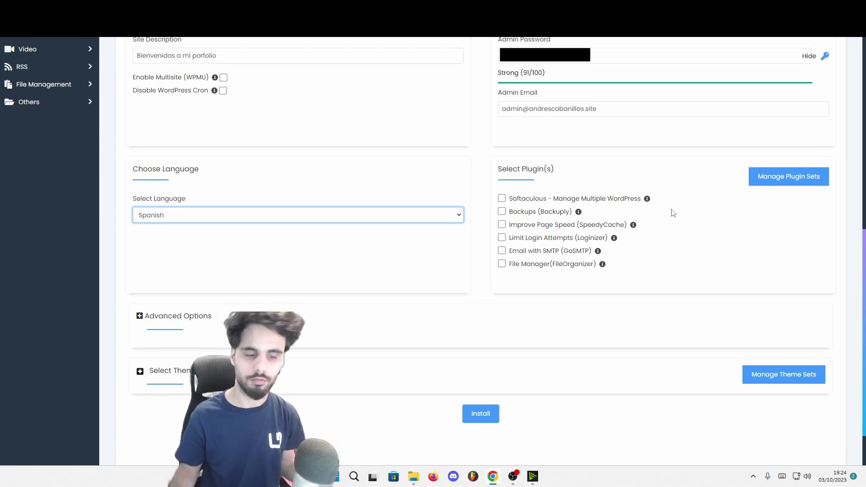
Step: Install WordPress without any optional plugins or a selected theme, and open the new site from its installation link
{"action": "scroll", "coordinate": [564, 198], "scroll_direction": "down", "scroll_amount": 2}
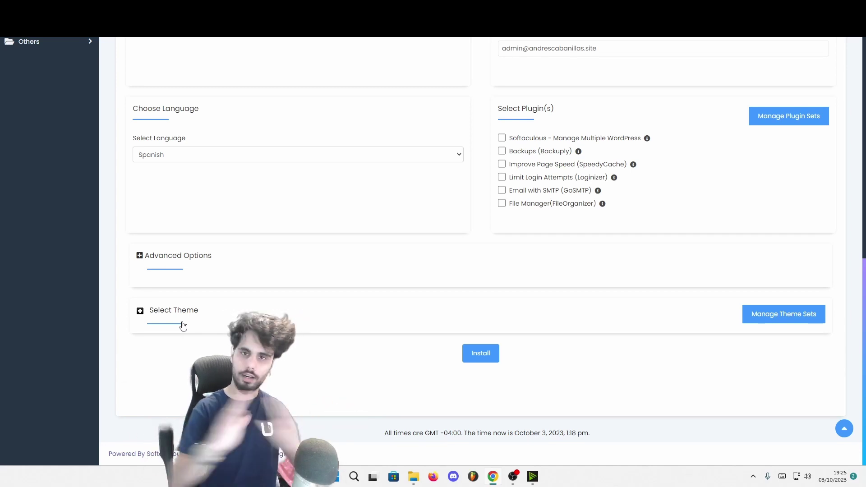
{"action": "left_click", "coordinate": [481, 353]}
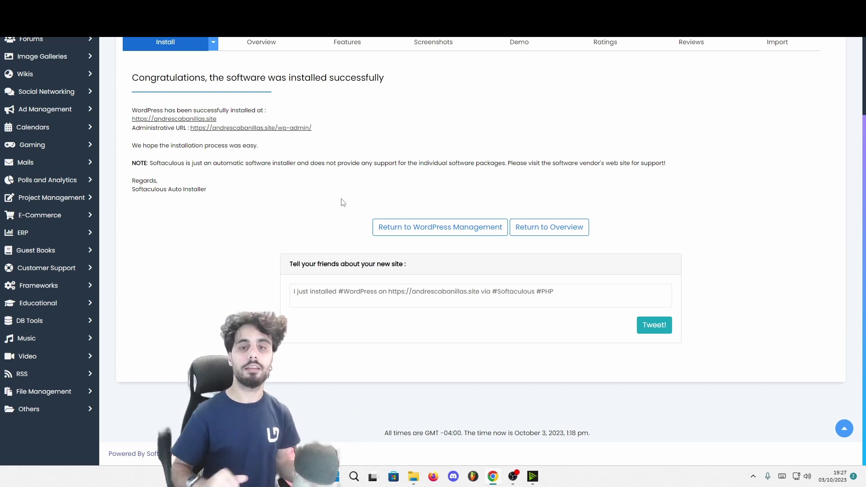
{"action": "left_click", "coordinate": [201, 119]}
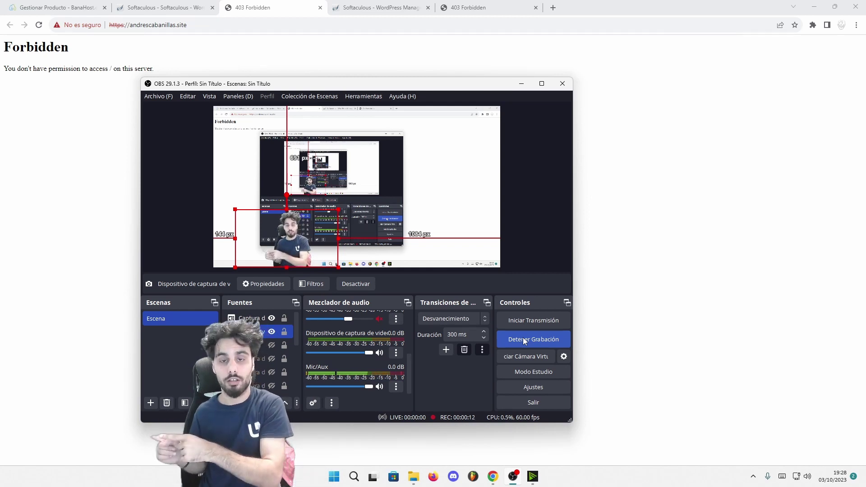
{"action": "key", "text": "alt+Tab"}
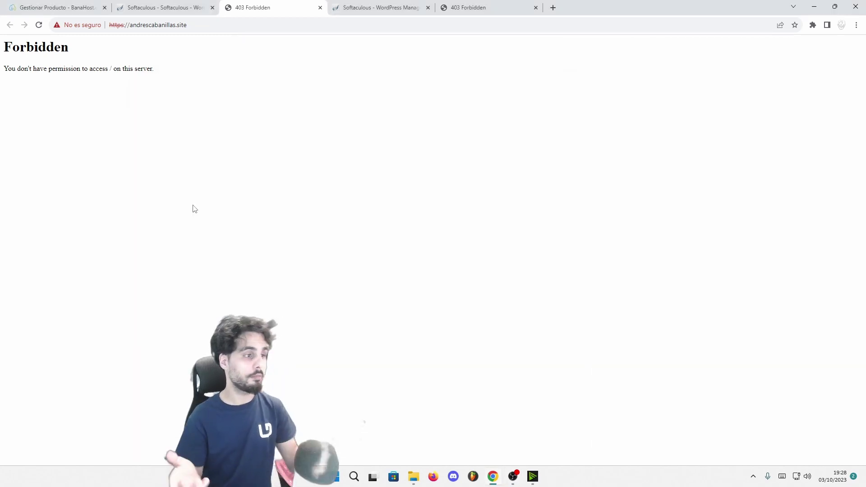